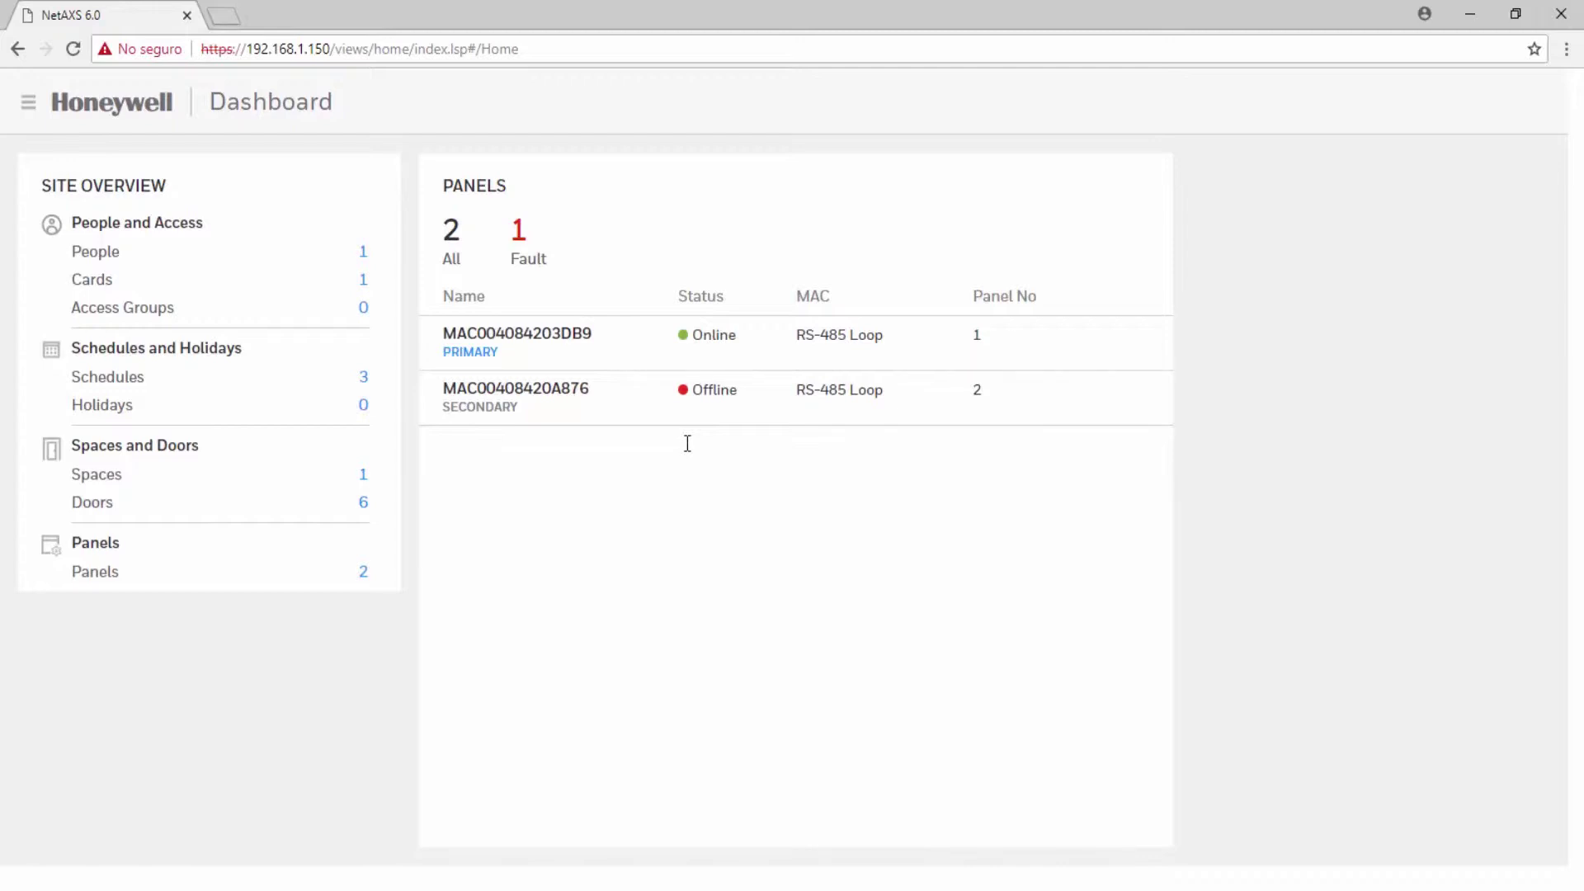
# Step: Go to Holidays and start adding a new holiday
pyautogui.click(147, 417)
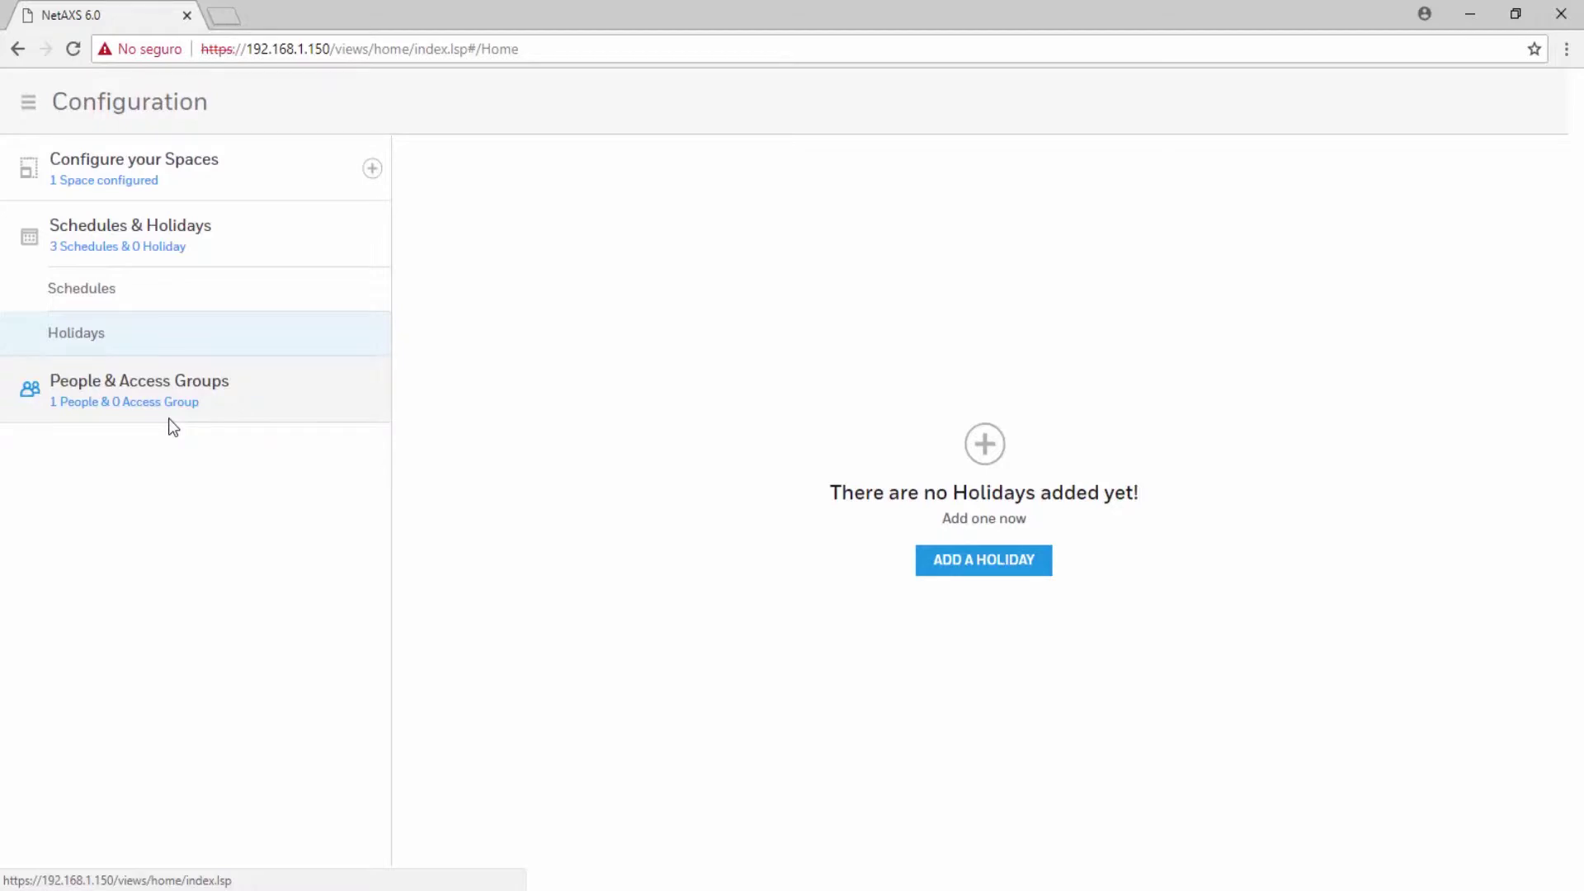
pyautogui.click(948, 560)
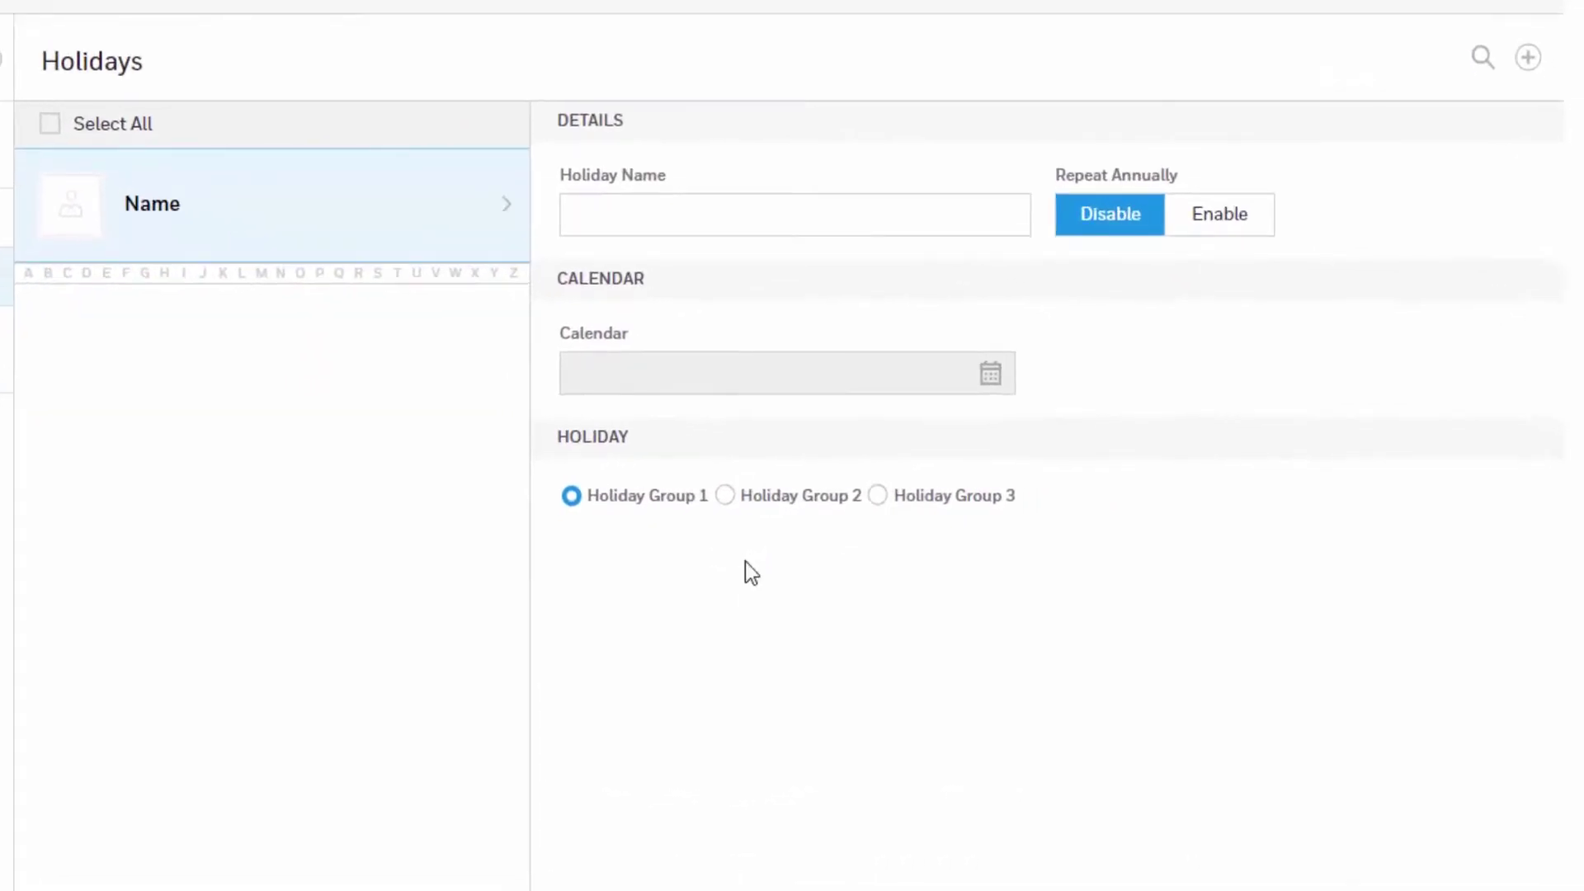
# Step: Name the holiday 'Labor day' and enable Repeat Annually
pyautogui.click(781, 216)
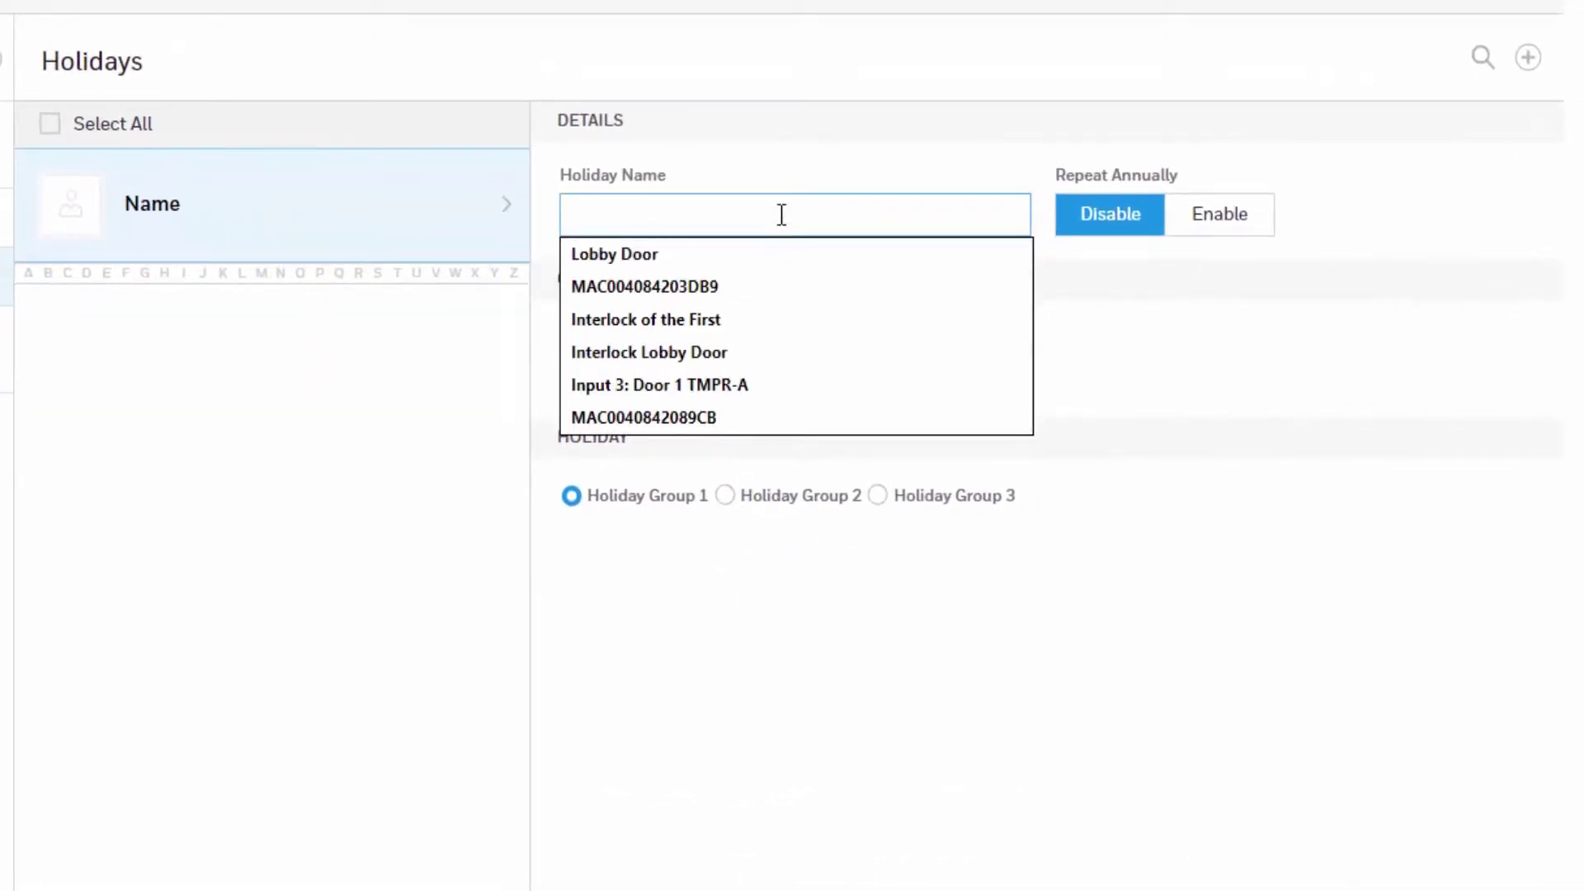
pyautogui.write('Labod')
pyautogui.press('BackSpace')
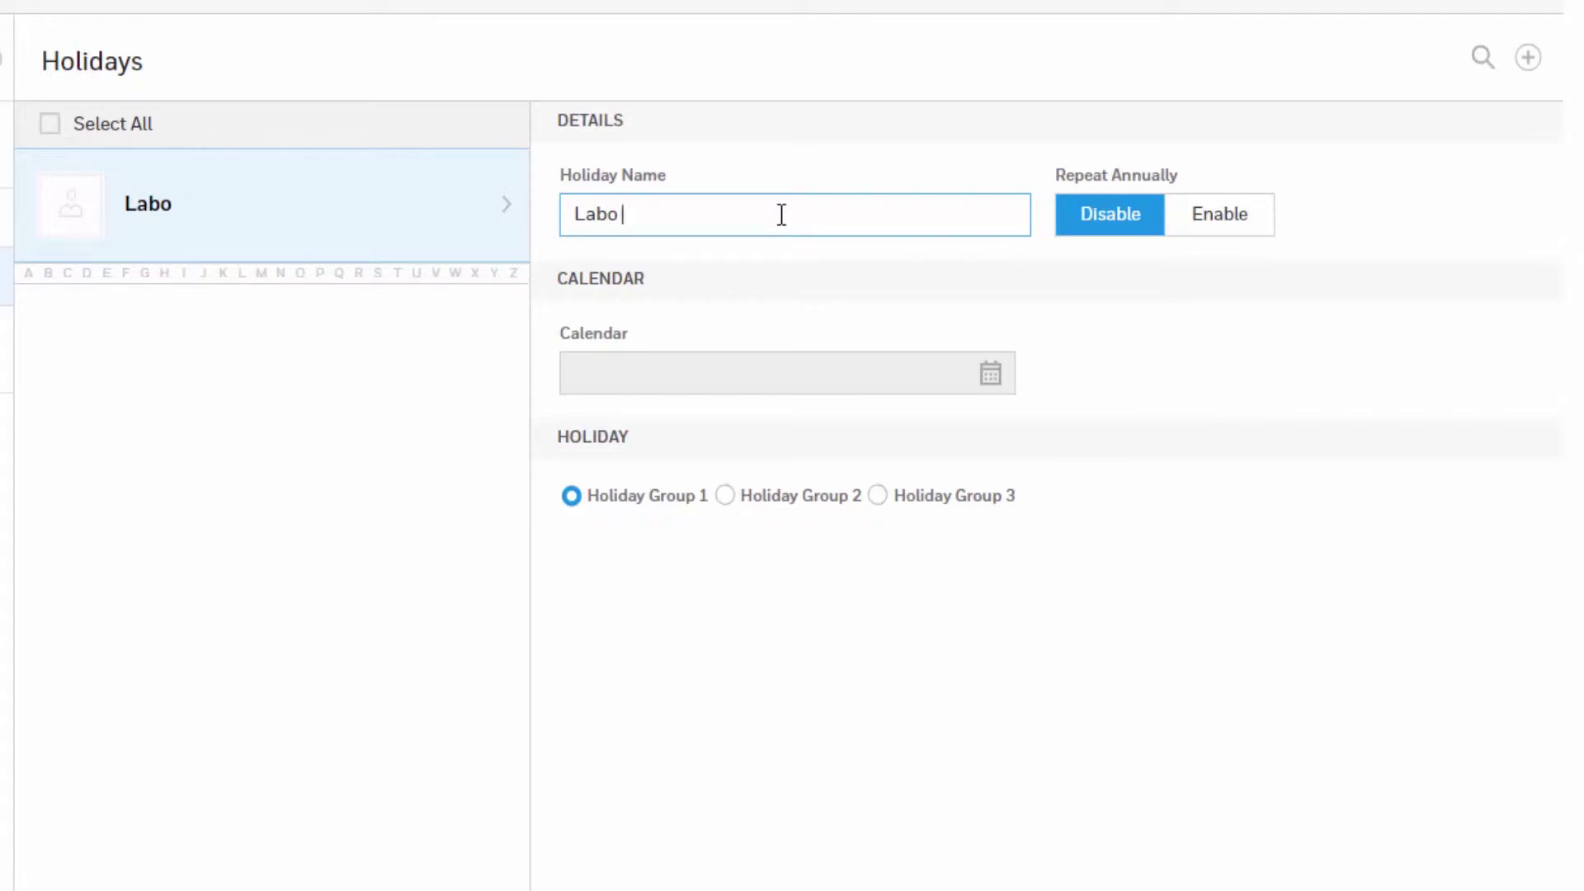
pyautogui.write('r day')
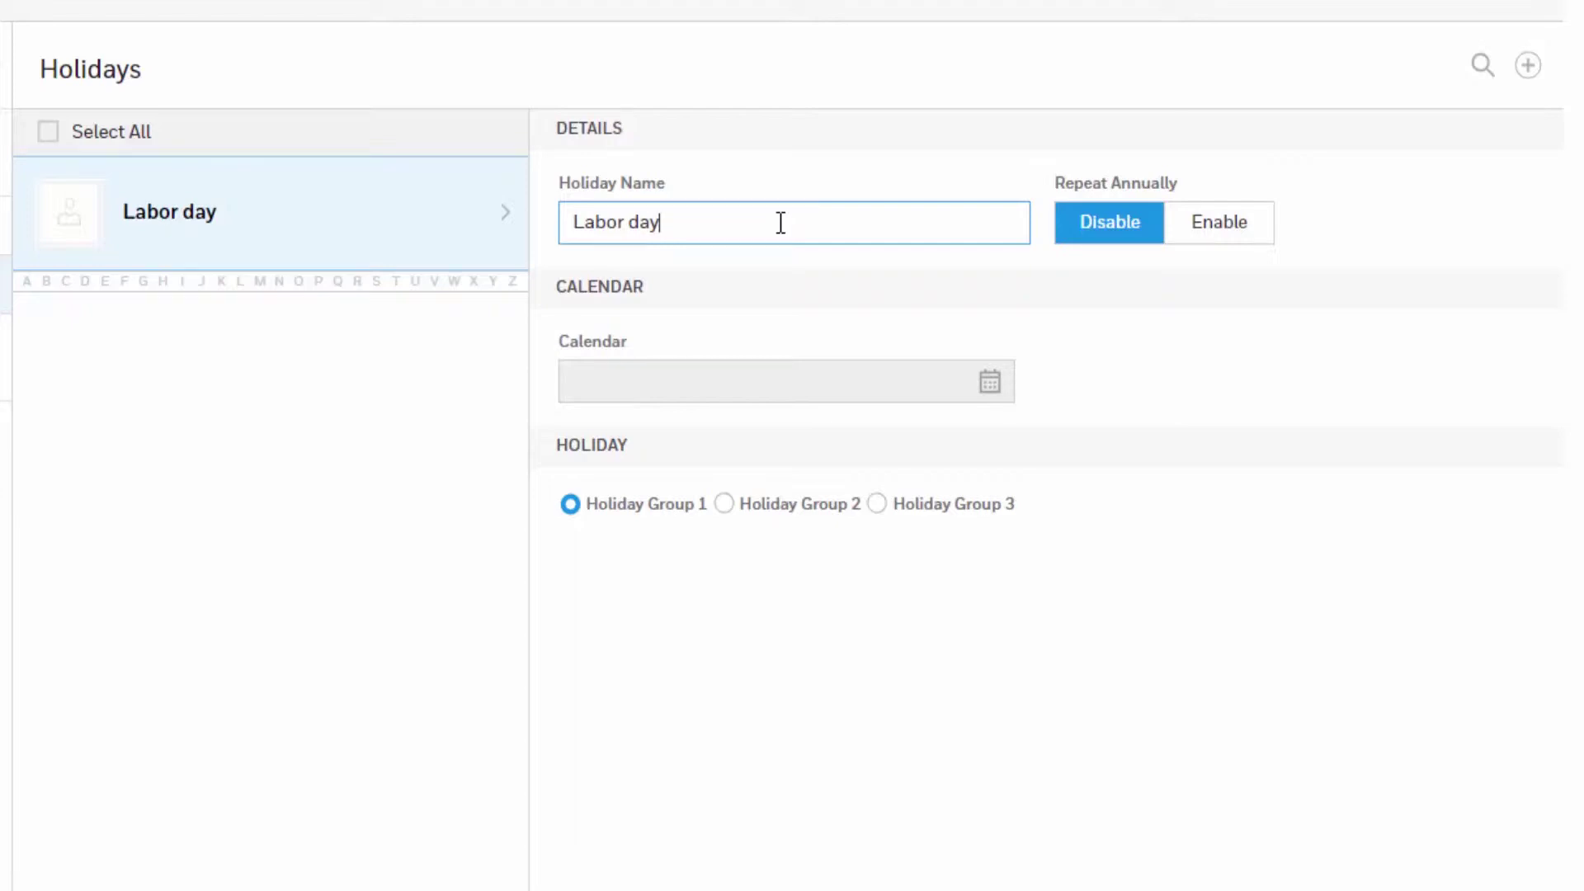
pyautogui.click(1217, 237)
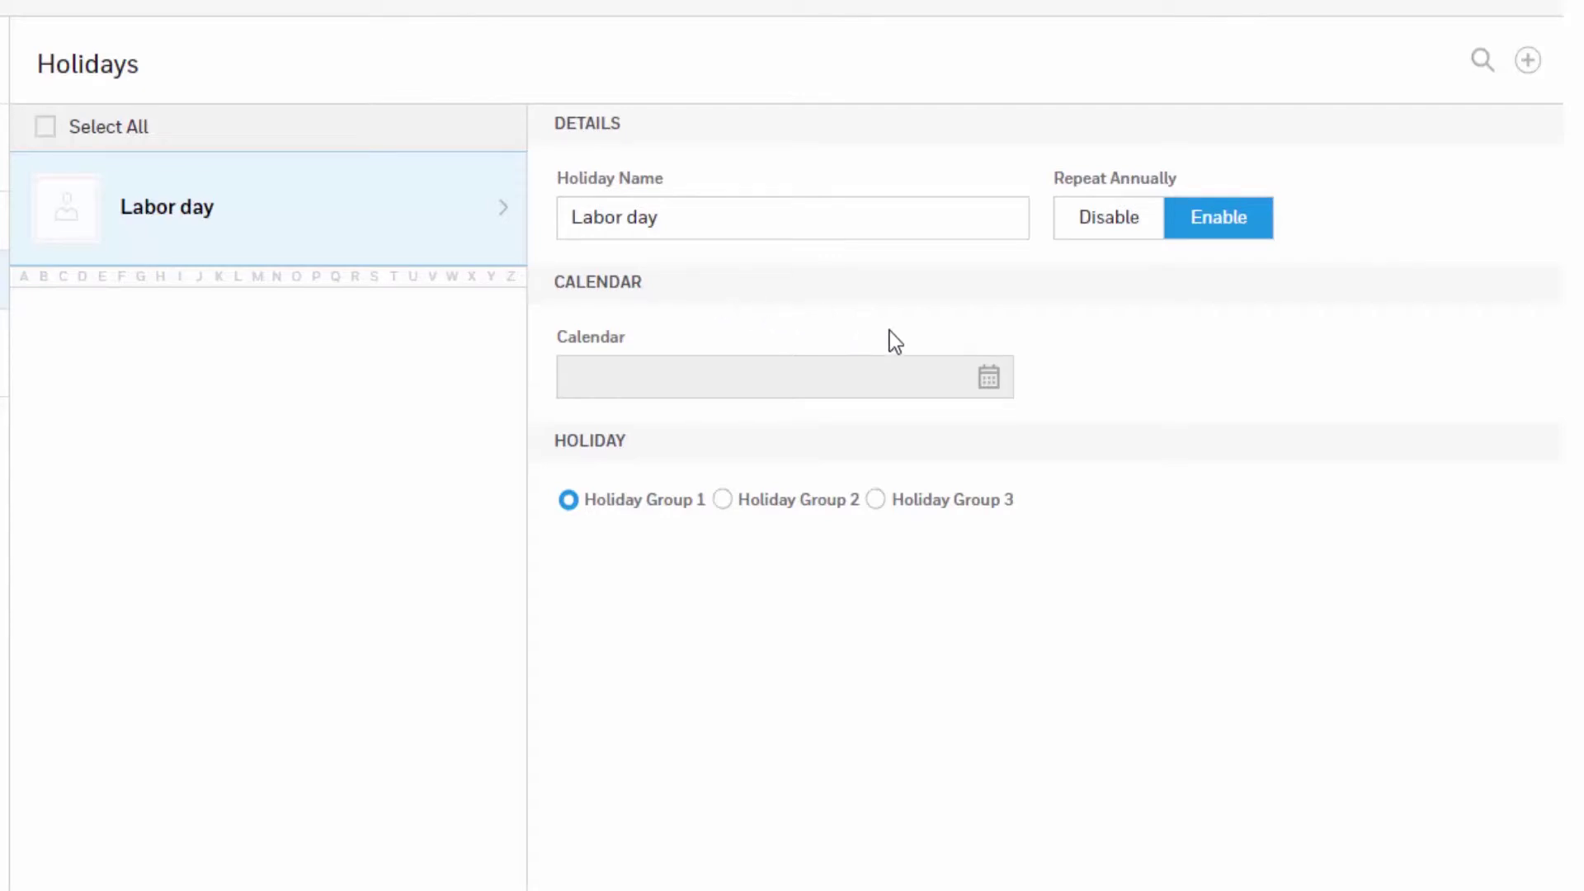
# Step: Pick 22 August 2018 as the holiday's calendar date
pyautogui.click(988, 381)
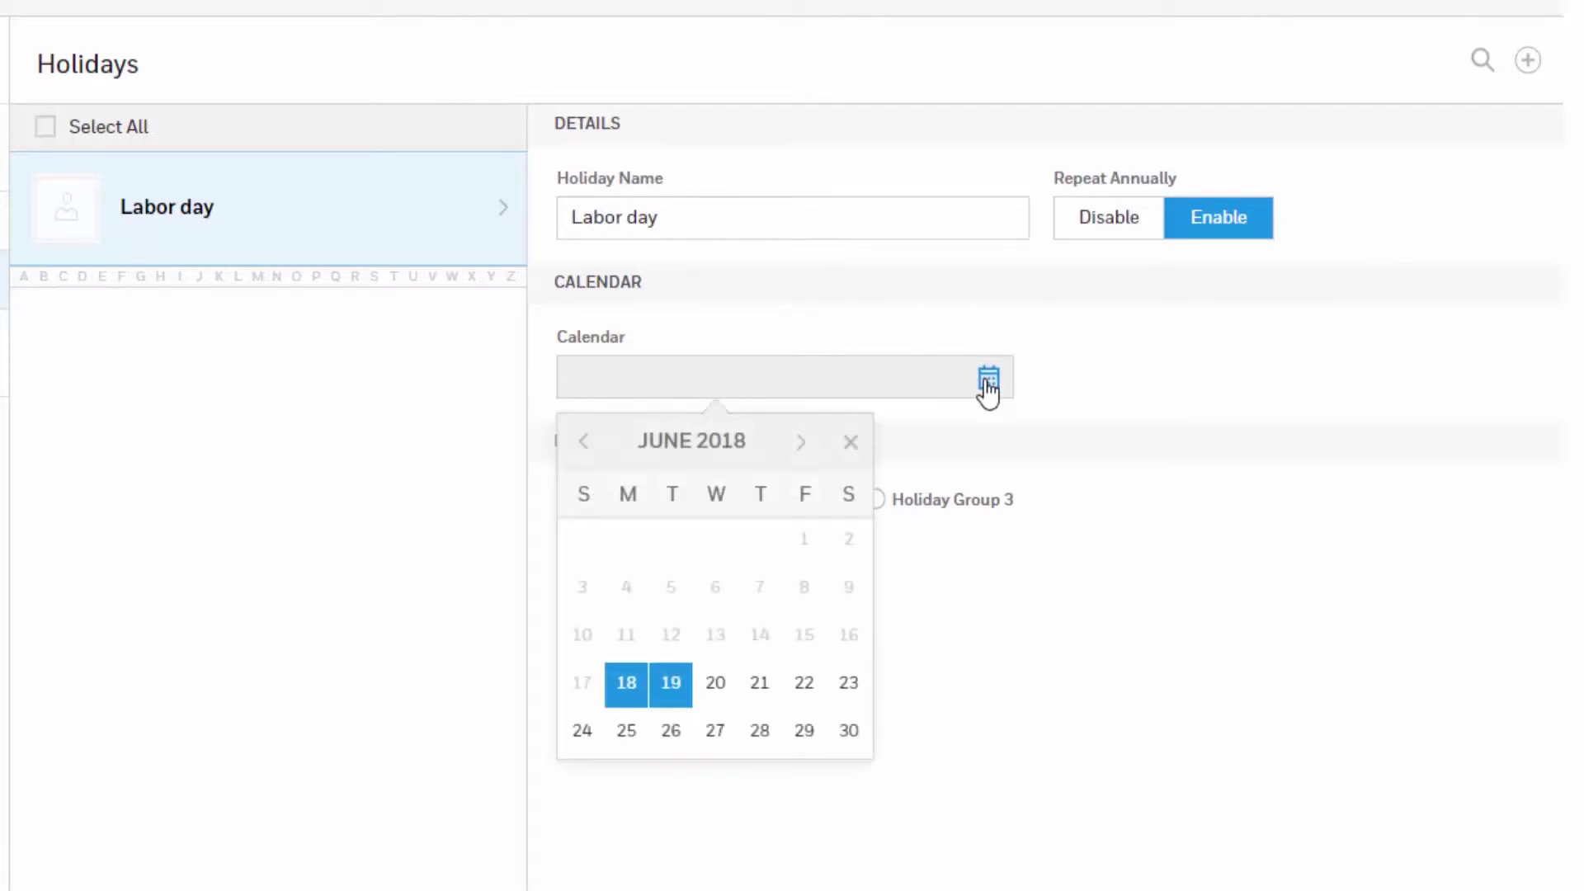
pyautogui.click(799, 441)
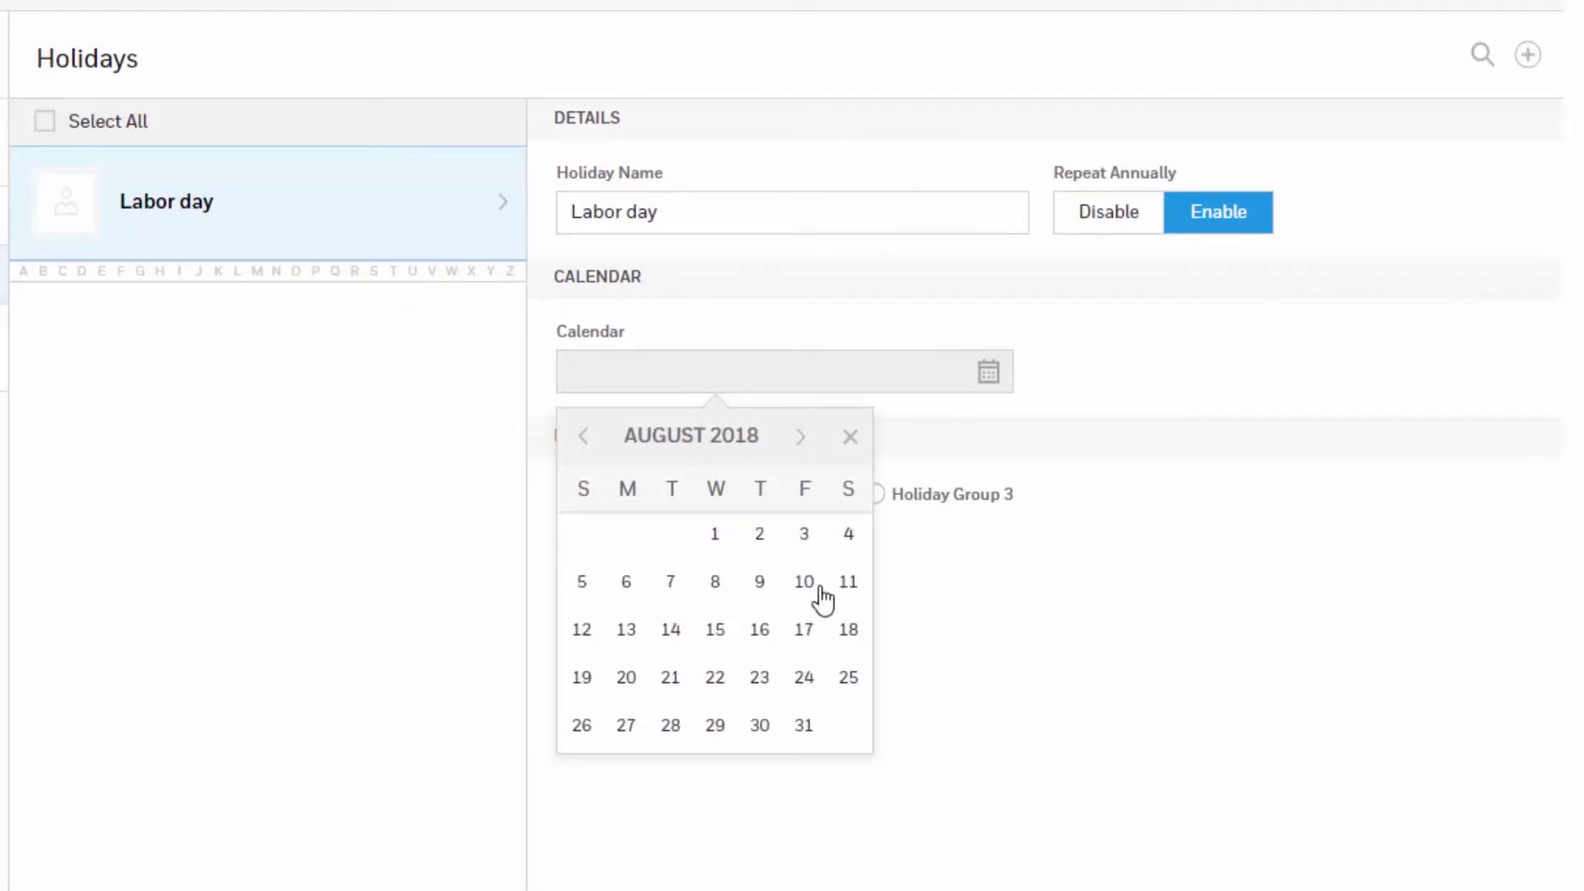
pyautogui.click(714, 679)
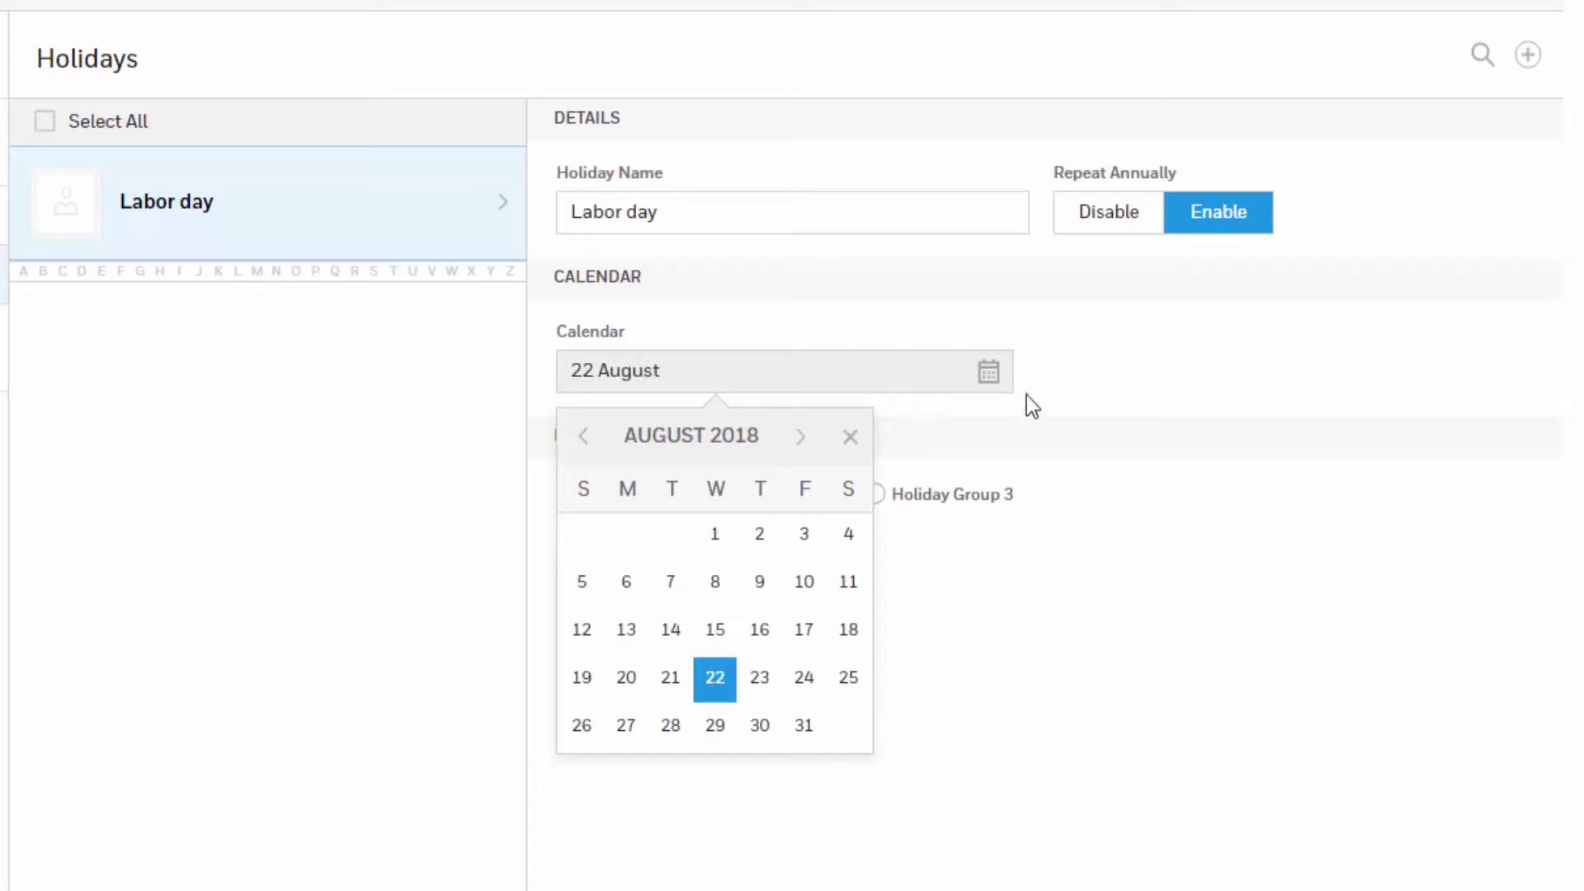
pyautogui.click(989, 373)
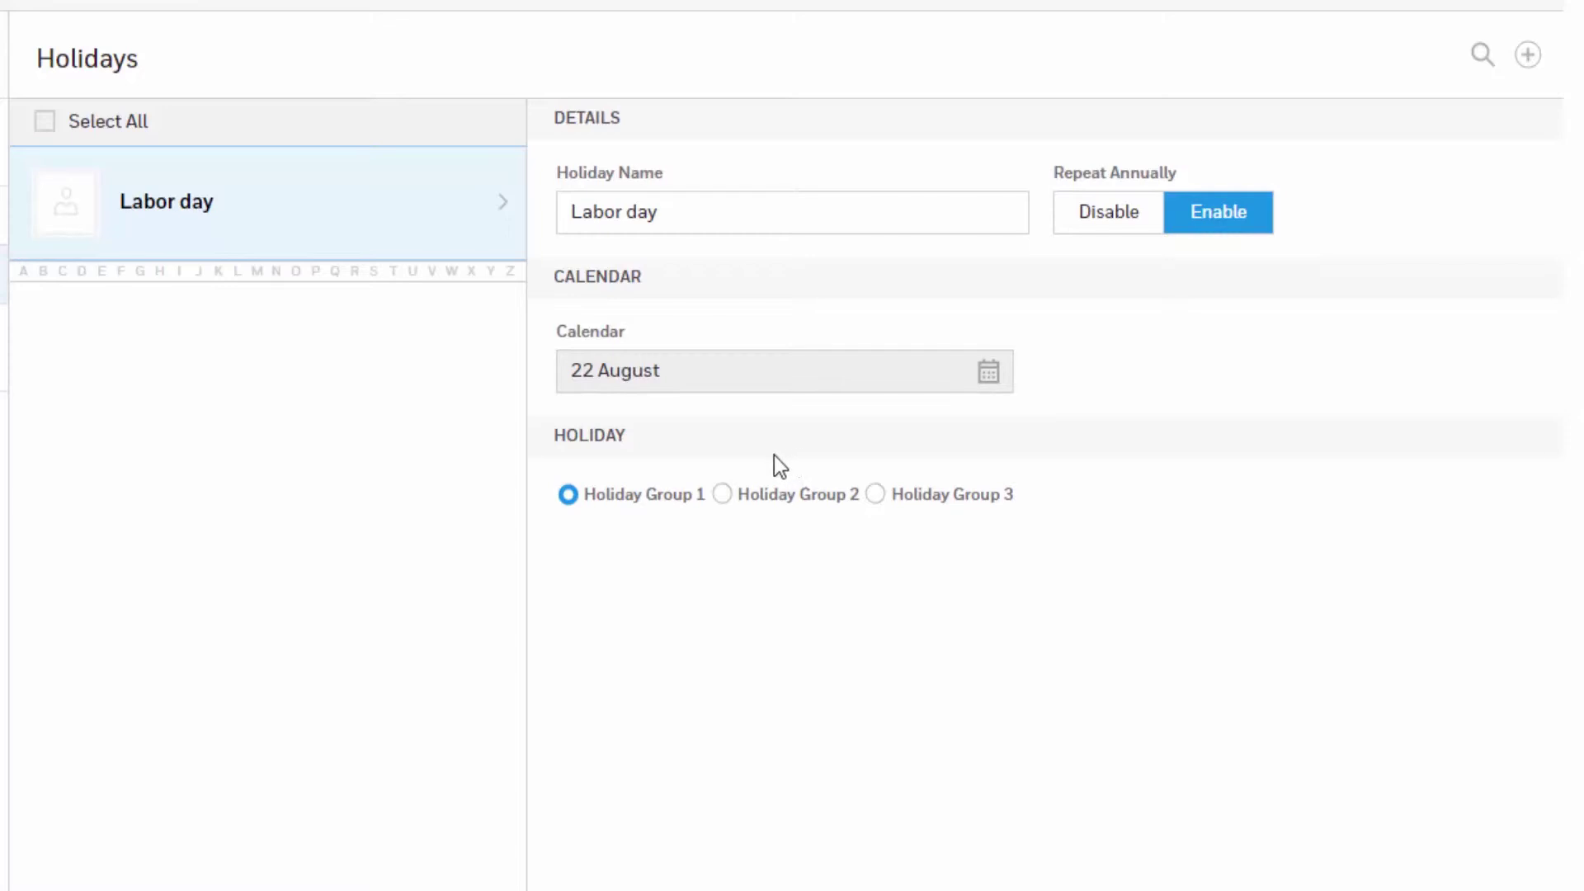
# Step: Put Labor day in Holiday Group 2 and save it
pyautogui.click(724, 497)
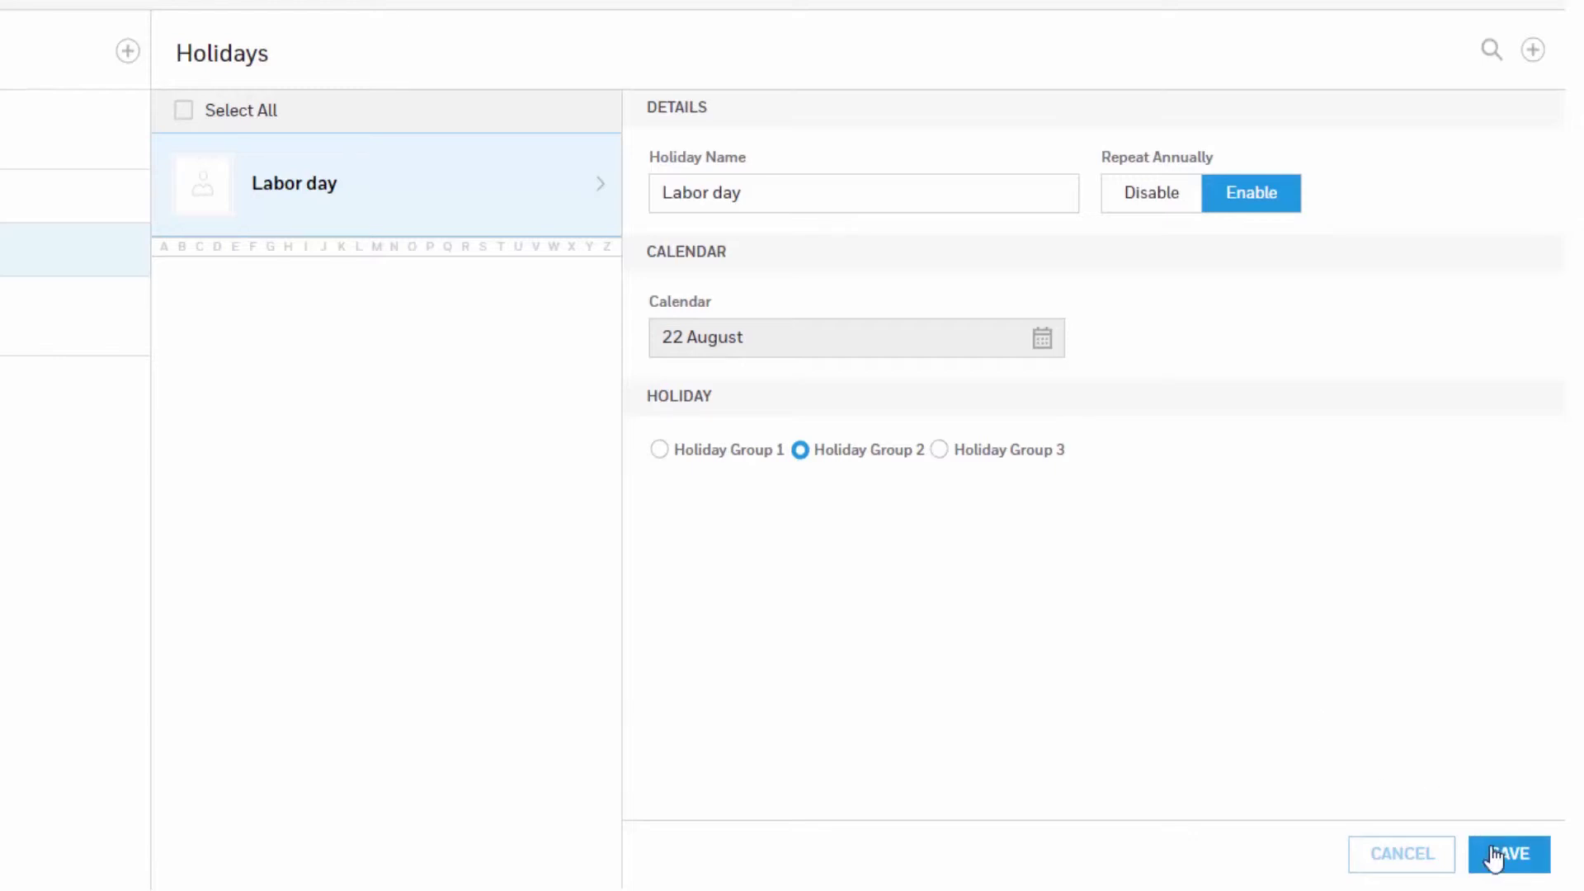
pyautogui.click(1493, 856)
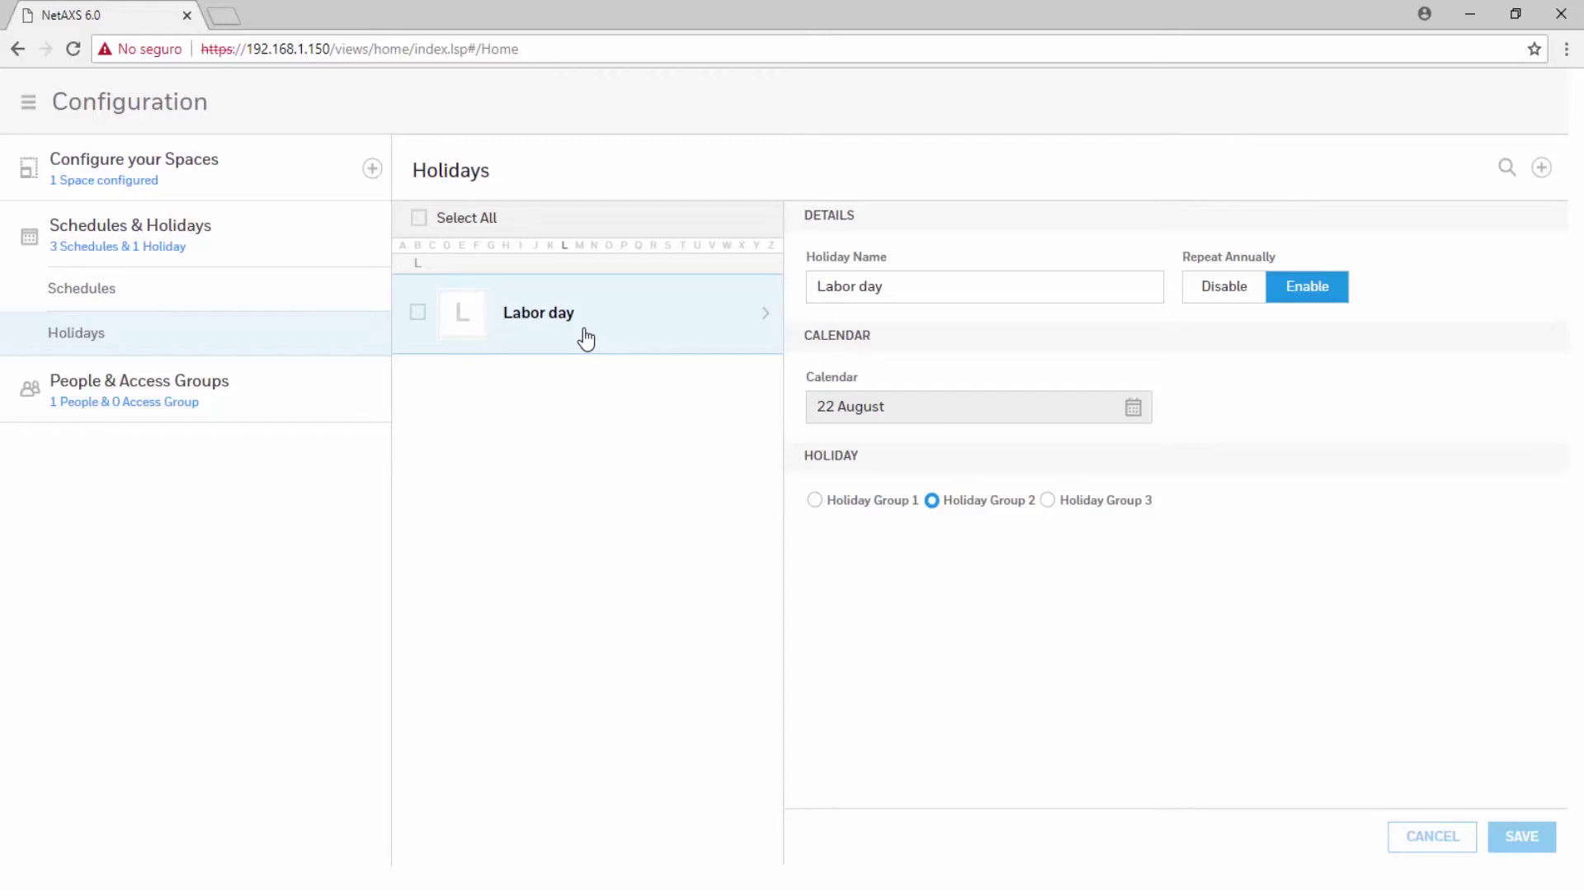
# Step: Change Labor day's date to 3 September 2018 and its group to Holiday Group 3
pyautogui.click(1133, 409)
pyautogui.click(990, 456)
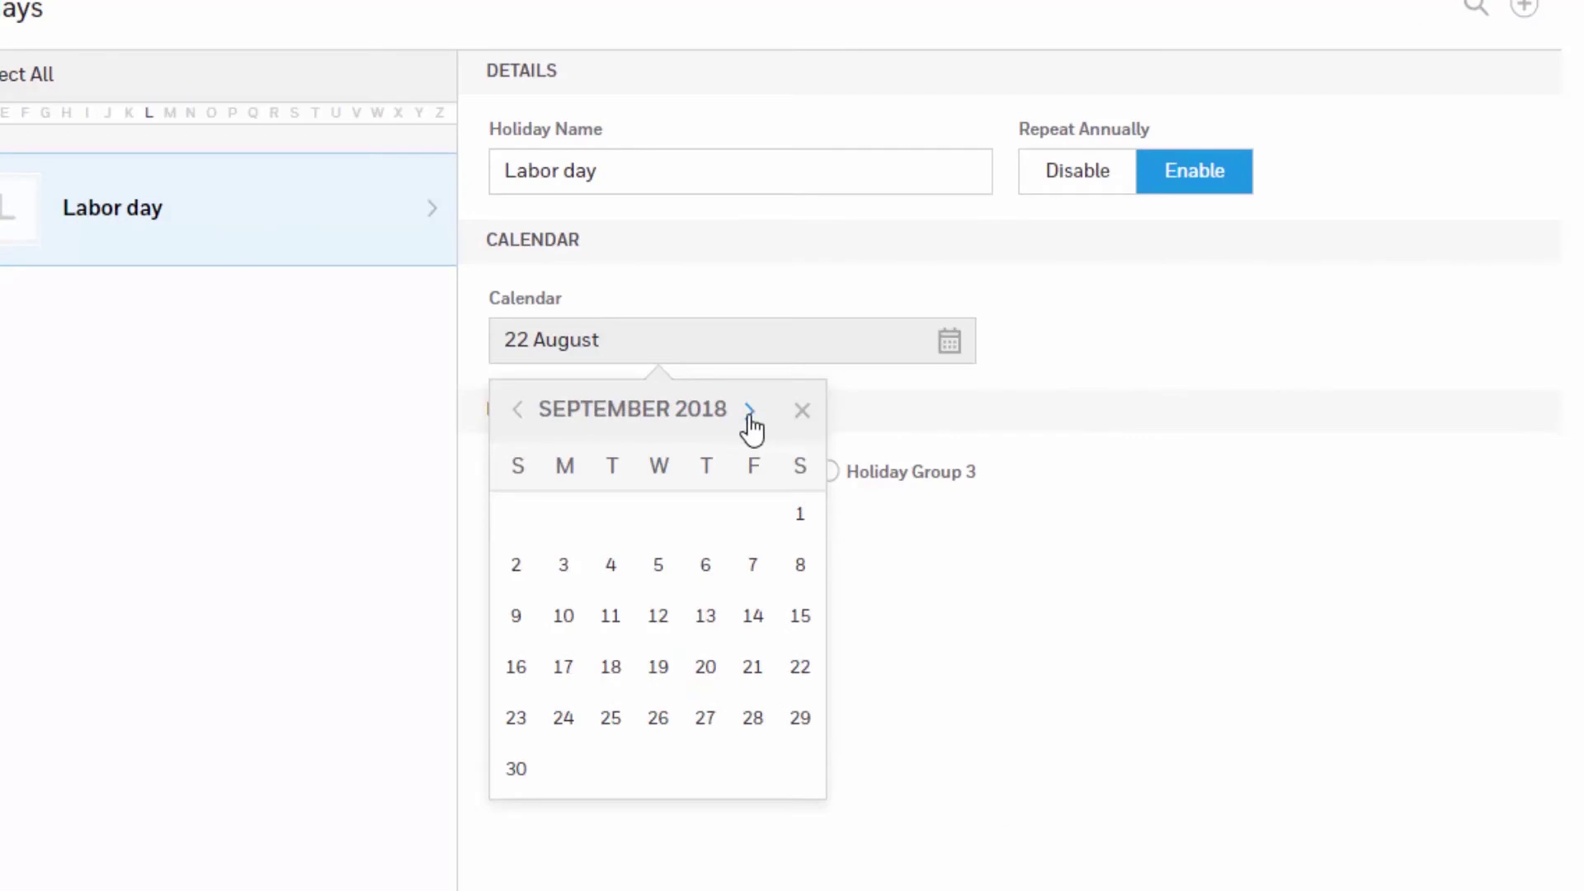
pyautogui.click(564, 569)
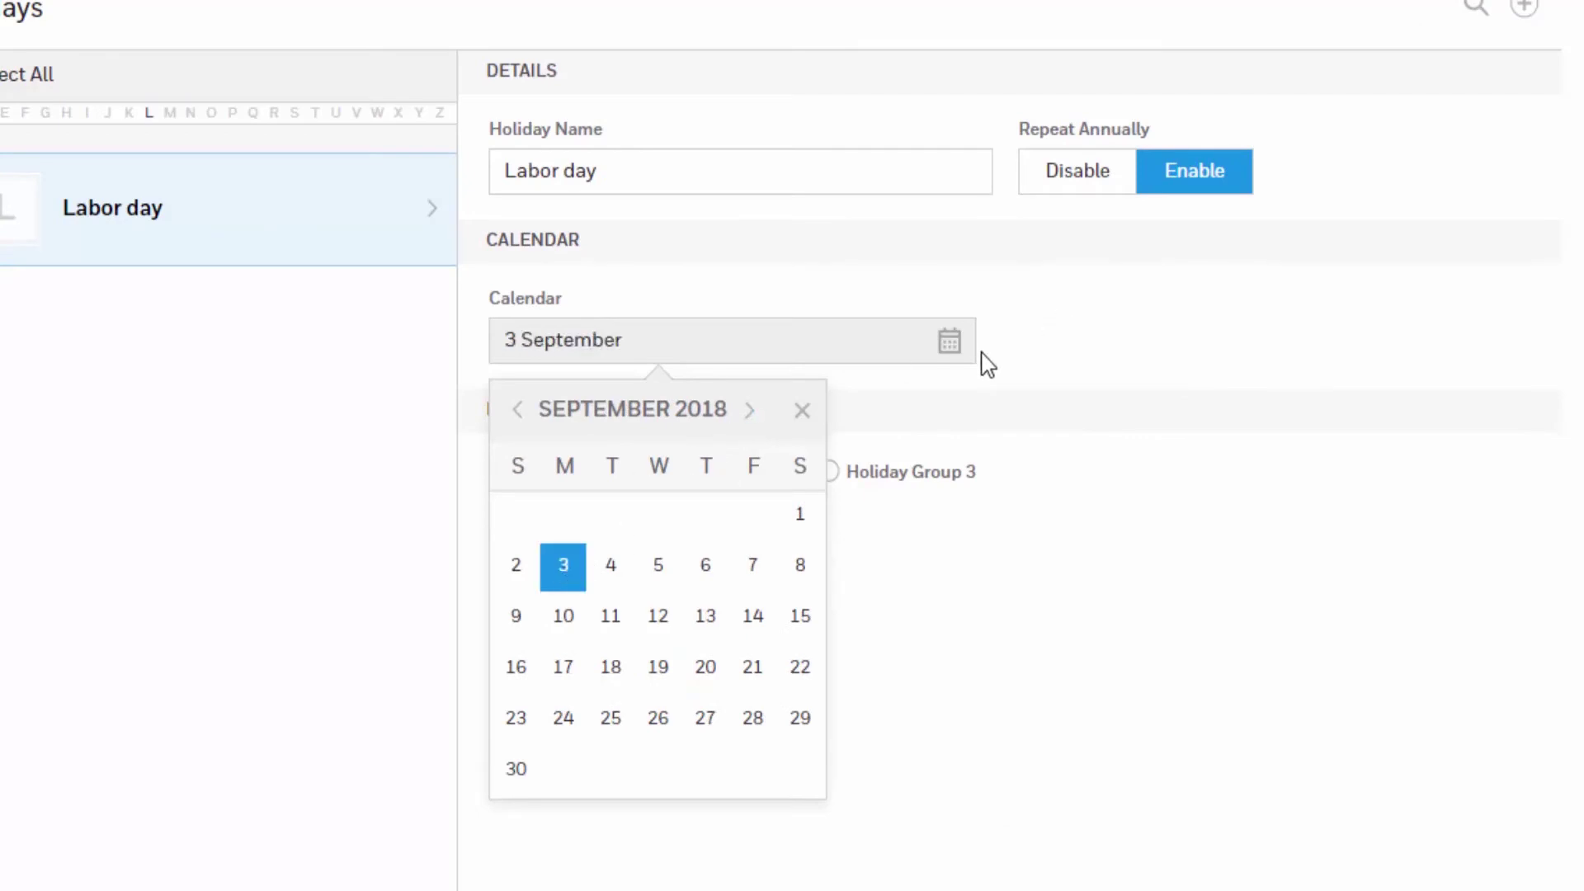
pyautogui.click(953, 342)
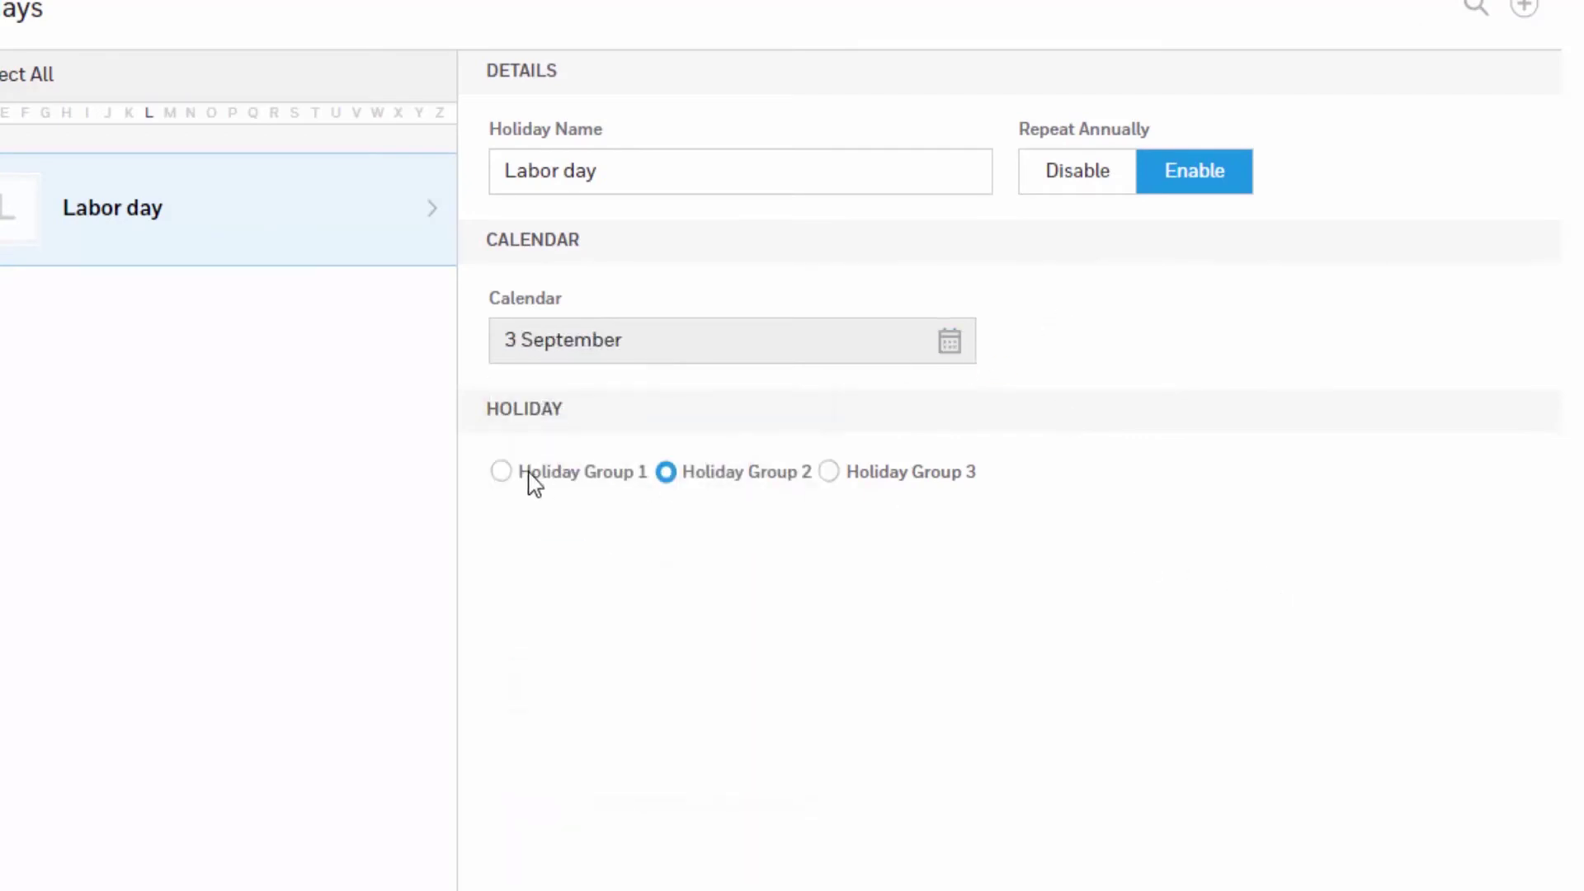
pyautogui.click(828, 472)
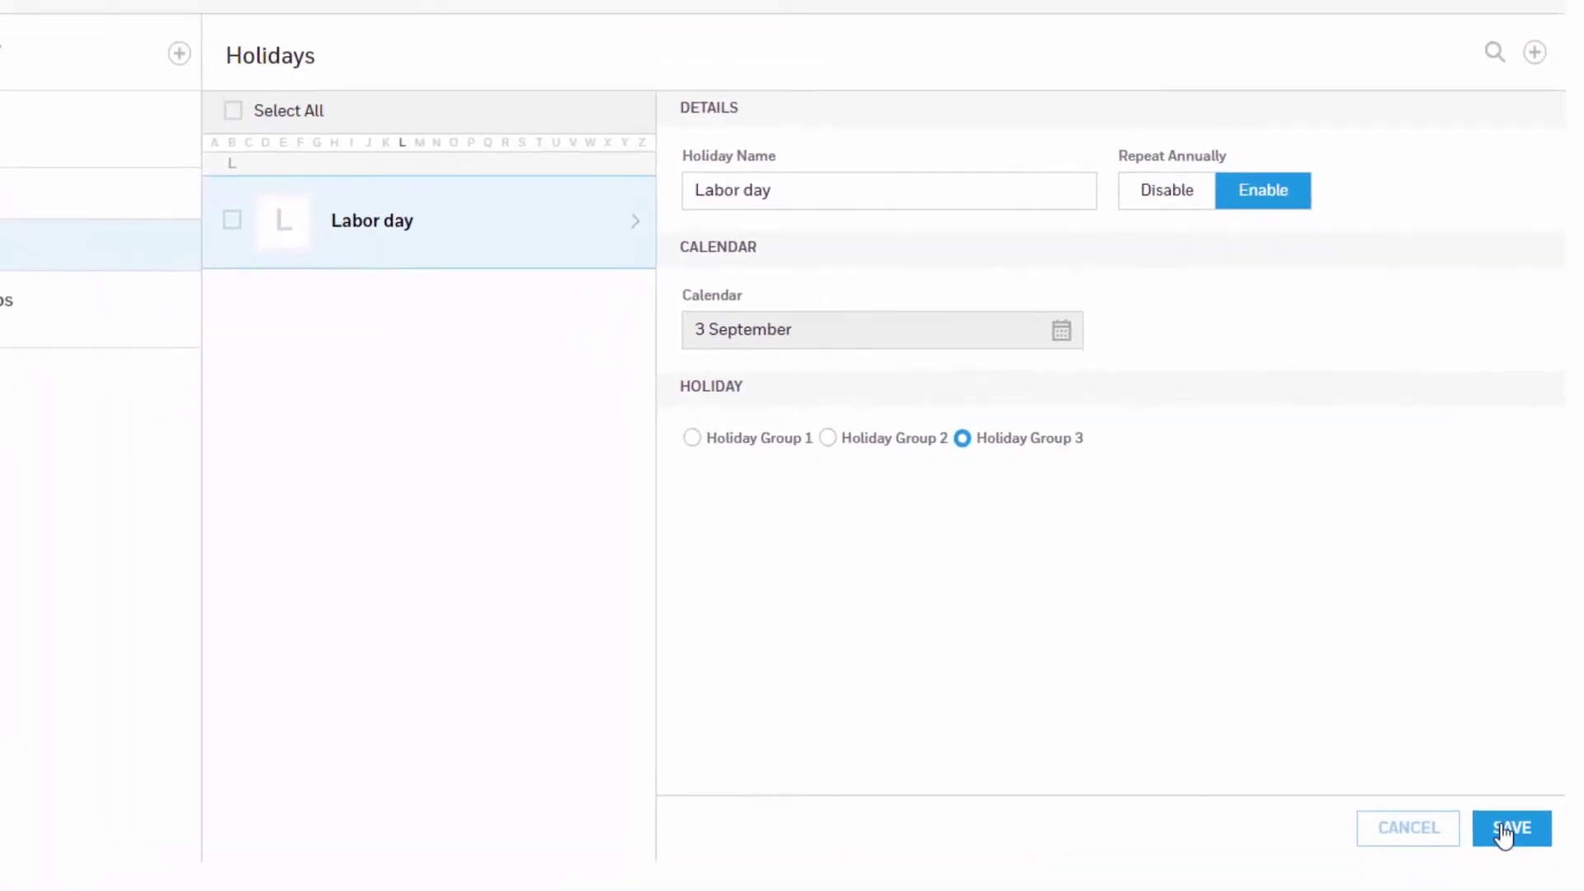
# Step: Save Labor day with the 3 September date and Holiday Group 3
pyautogui.click(1503, 832)
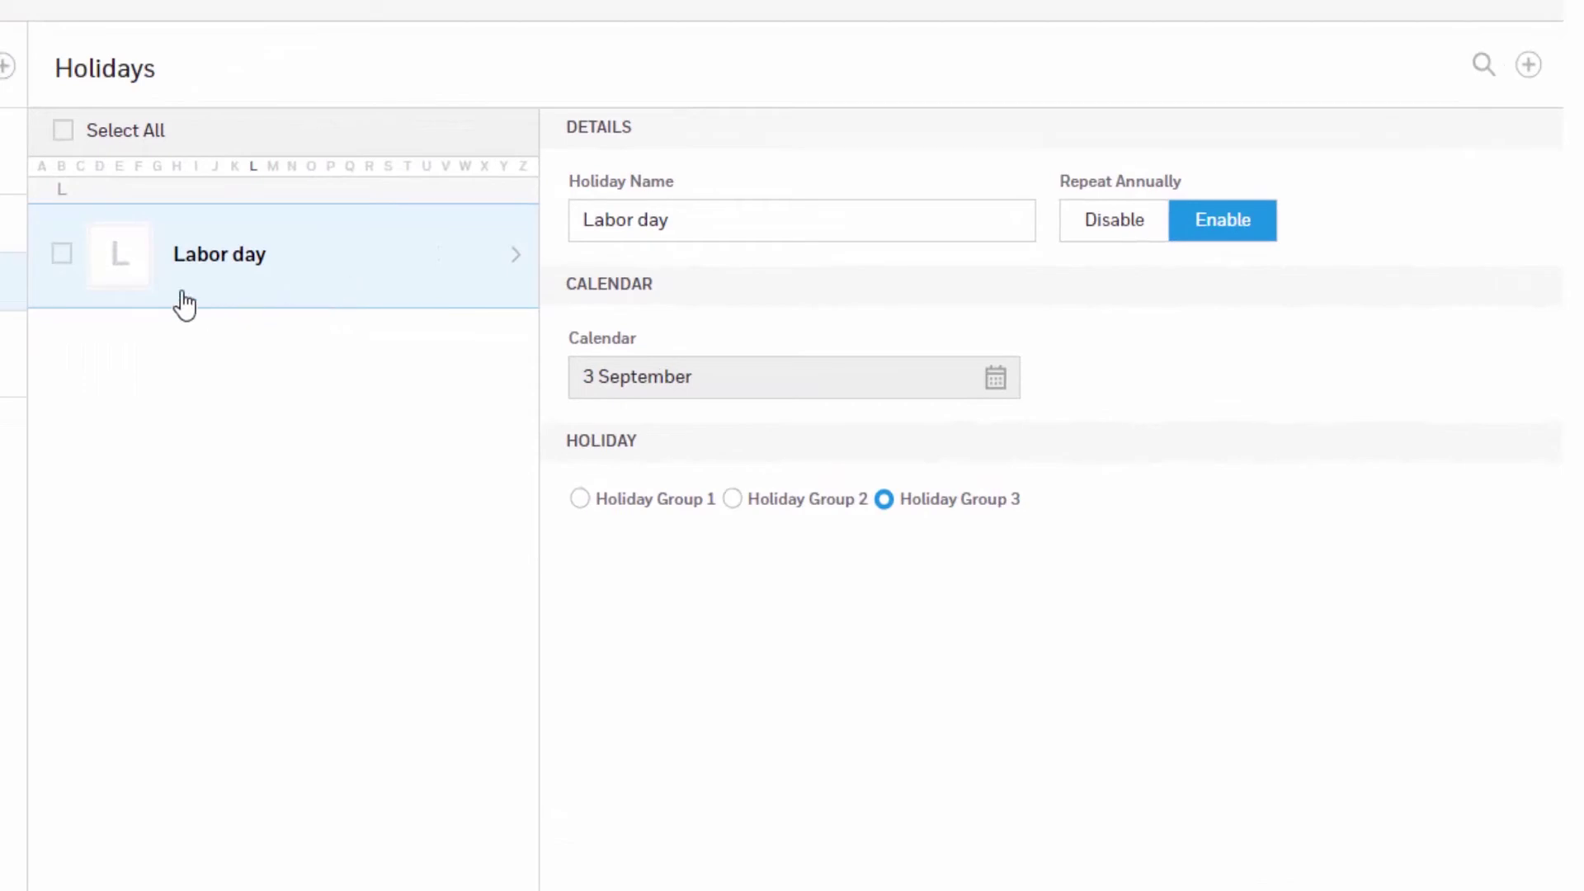
# Step: Select Labor day, delete it and confirm the deletion
pyautogui.click(61, 254)
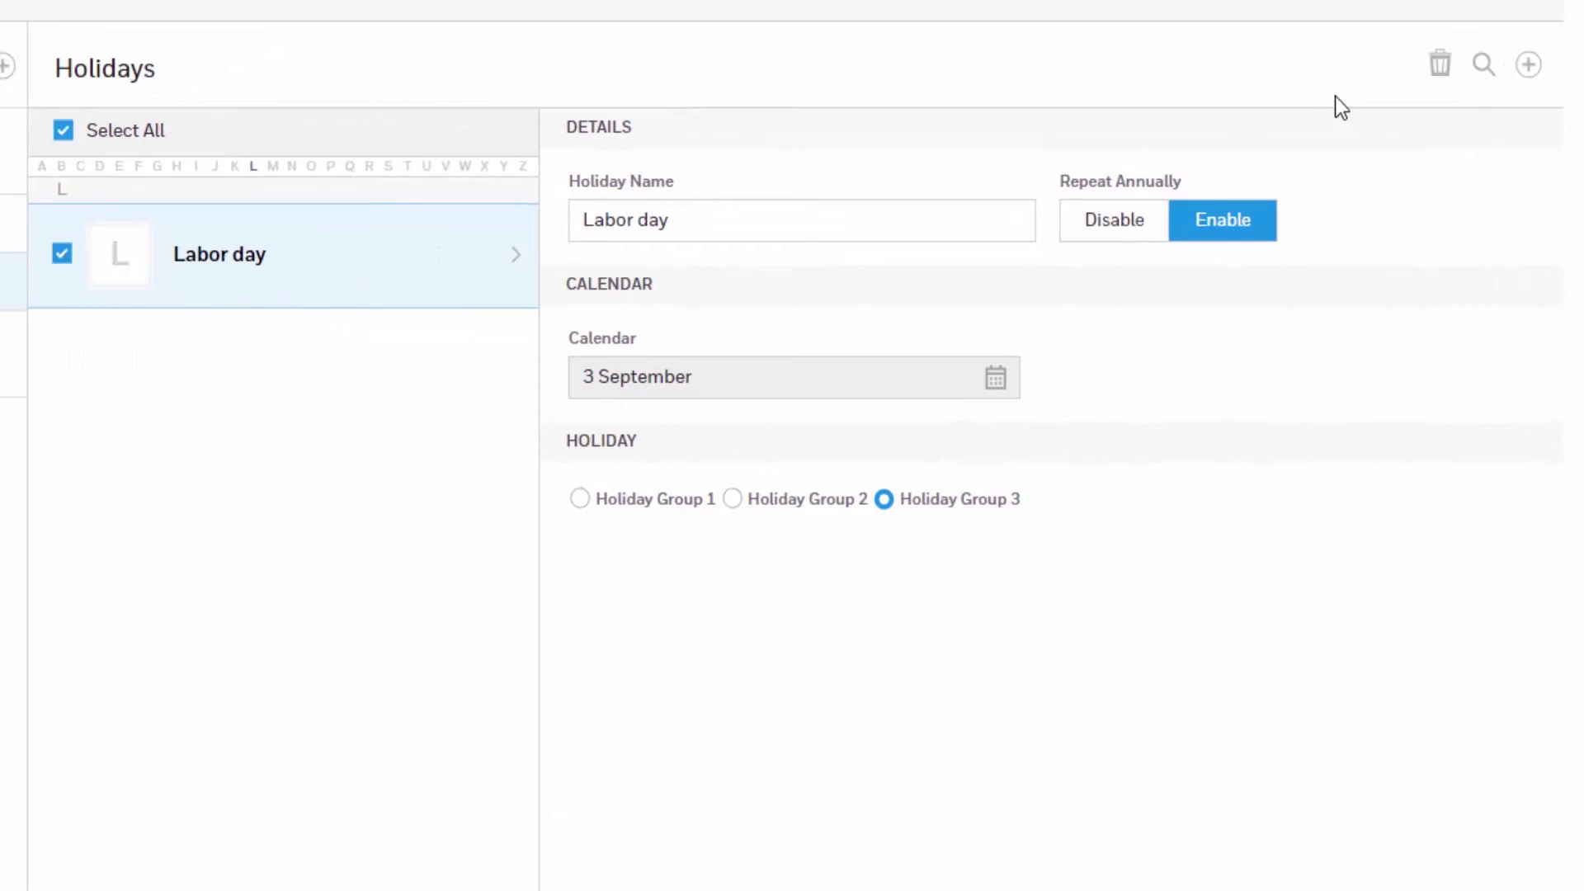
pyautogui.click(1442, 77)
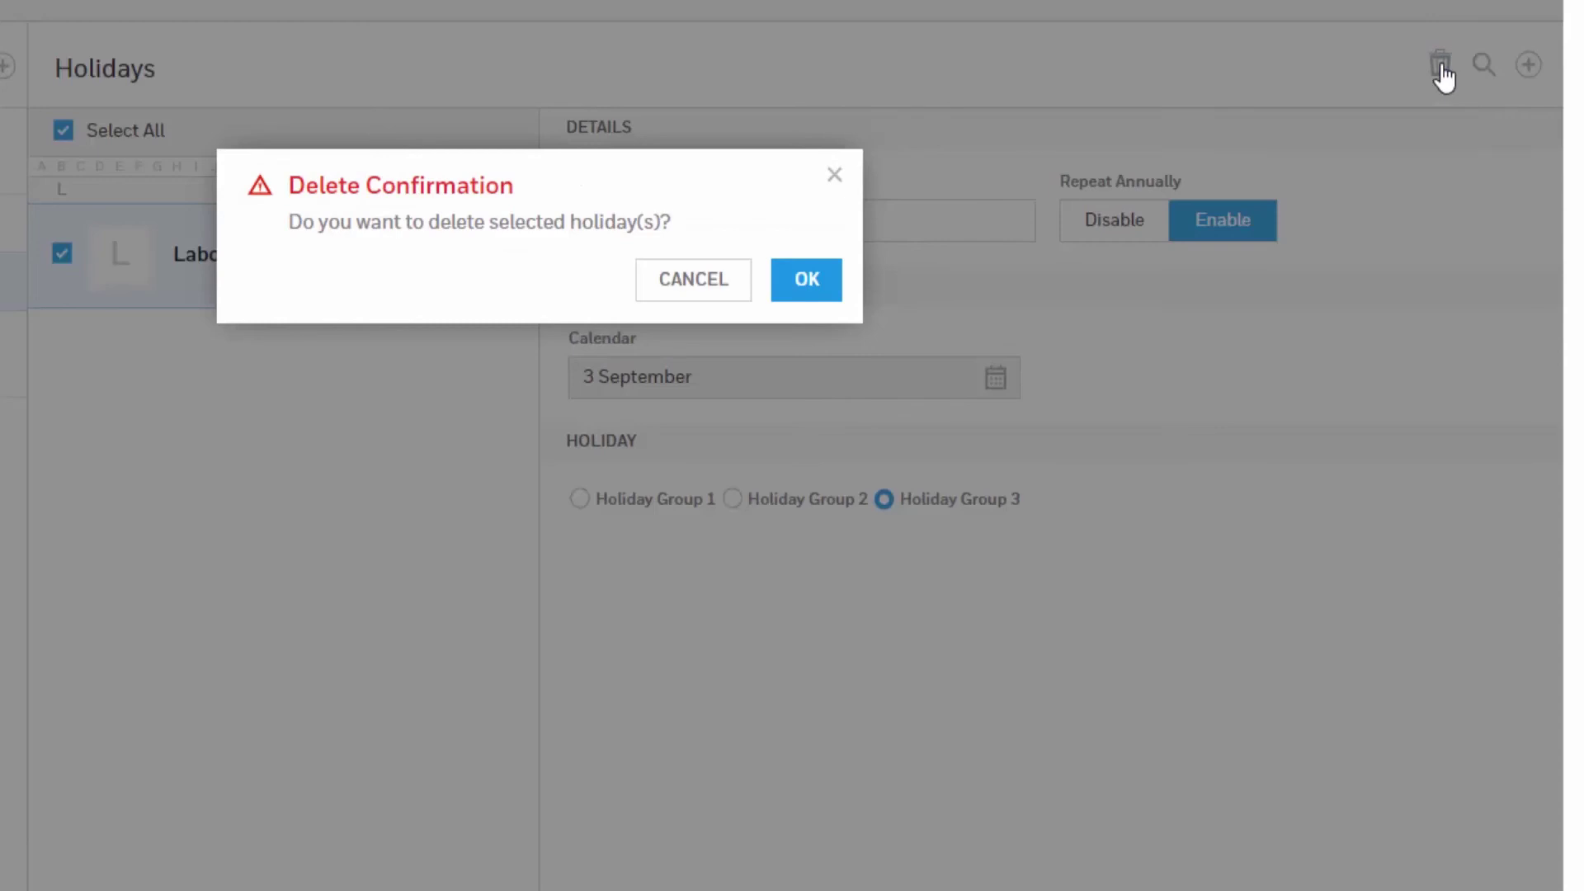
pyautogui.click(811, 290)
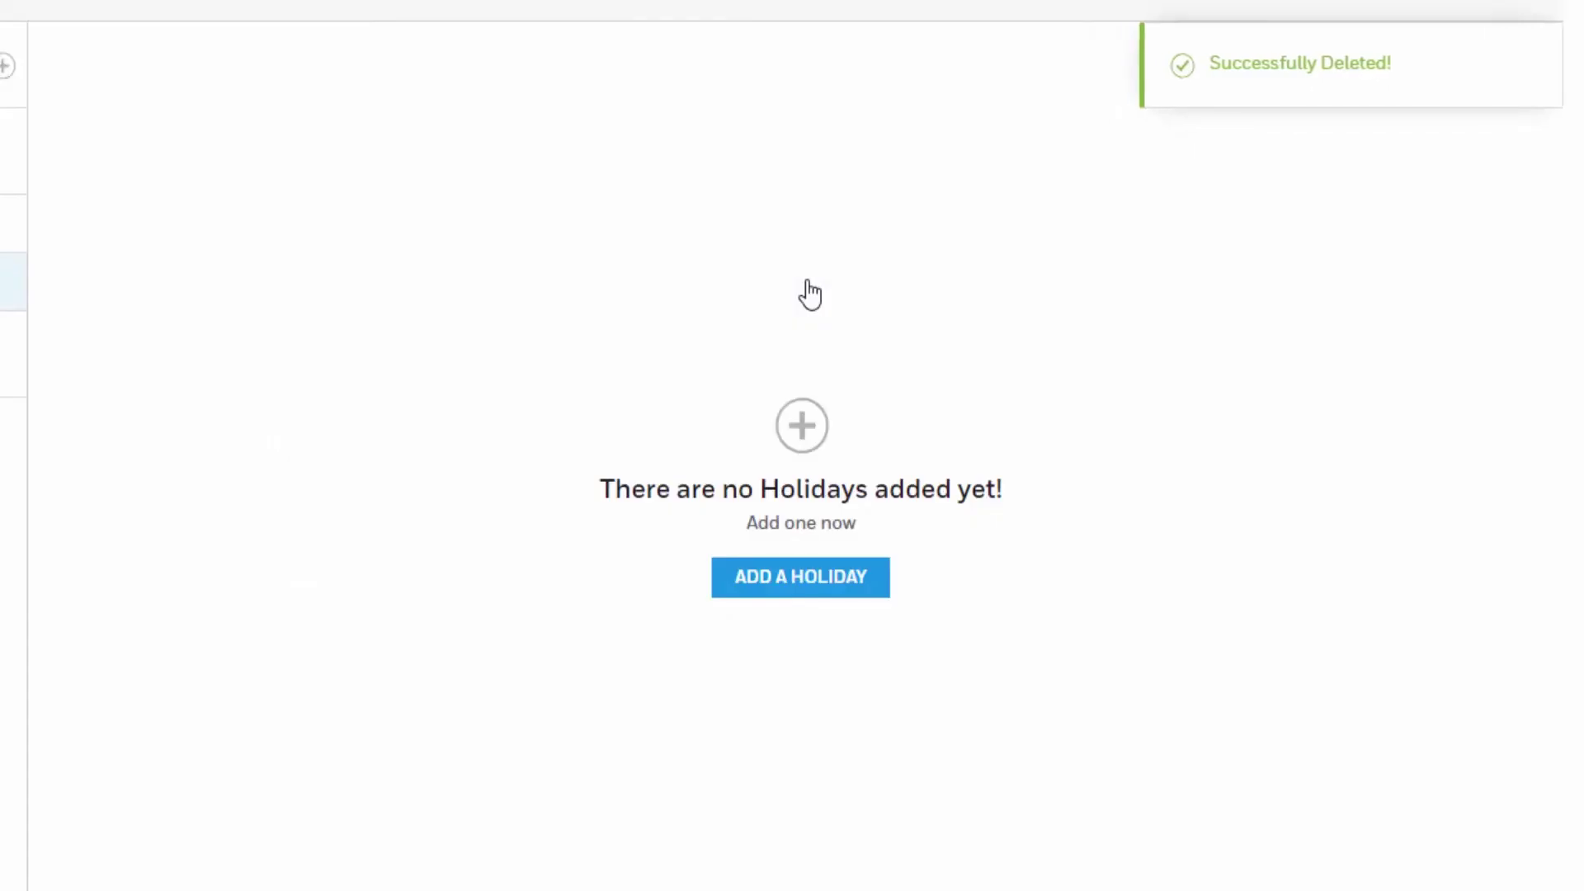